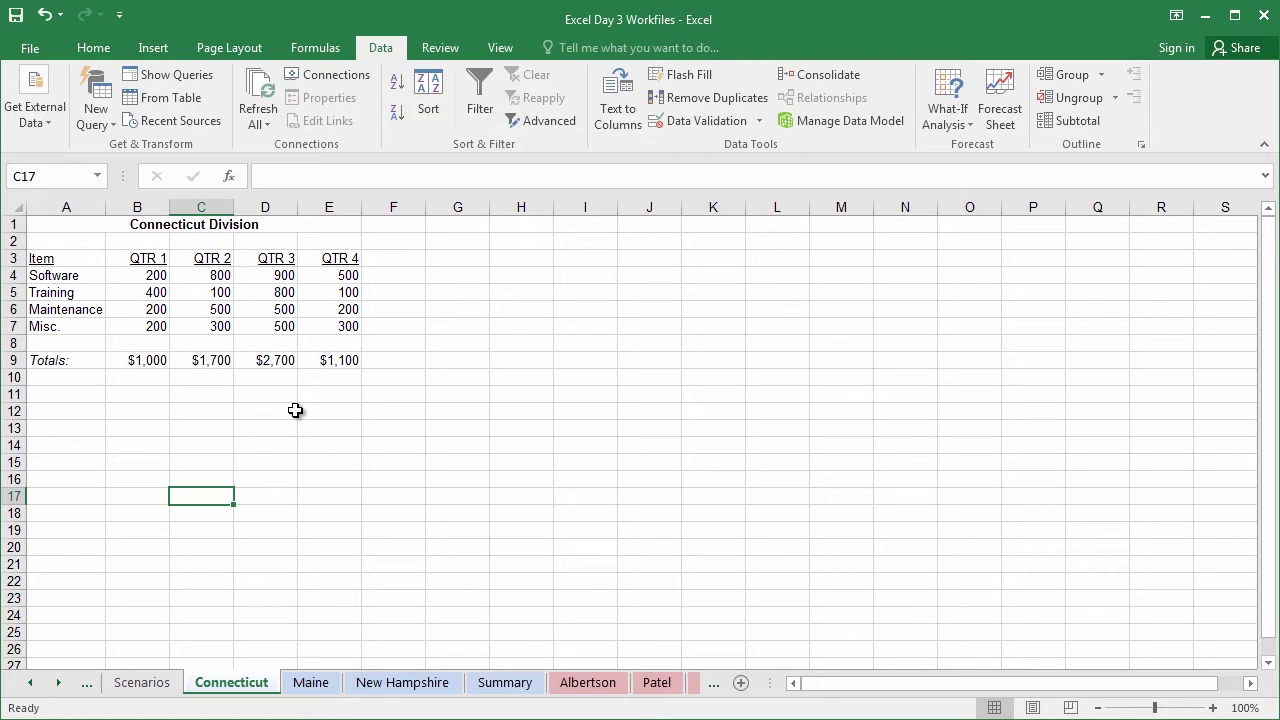
Review the Maine, New Hampshire and Connecticut sheets, then return to the All Division Summary sheet
{"action": "left_click", "coordinate": [310, 690]}
{"action": "left_click", "coordinate": [392, 686]}
{"action": "left_click", "coordinate": [243, 685]}
{"action": "left_click", "coordinate": [505, 682]}
Select the Summary table range from cell A3 as the consolidation destination
{"action": "key", "text": "ctrl+Home"}
{"action": "mouse_move", "coordinate": [60, 257]}
{"action": "left_mouse_down"}
{"action": "mouse_move", "coordinate": [161, 317]}
{"action": "mouse_move", "coordinate": [323, 360]}
{"action": "left_mouse_up"}
{"action": "left_click", "coordinate": [236, 684], "text": "ctrl"}
Start a Sum consolidation and add Connecticut!$A$3:$E$9 as its first source range
{"action": "left_click", "coordinate": [837, 76]}
{"action": "left_click_drag", "start_coordinate": [495, 418], "coordinate": [692, 267]}
{"action": "left_click", "coordinate": [231, 682]}
{"action": "left_click_drag", "start_coordinate": [41, 260], "coordinate": [338, 368]}
{"action": "left_click", "coordinate": [843, 394]}
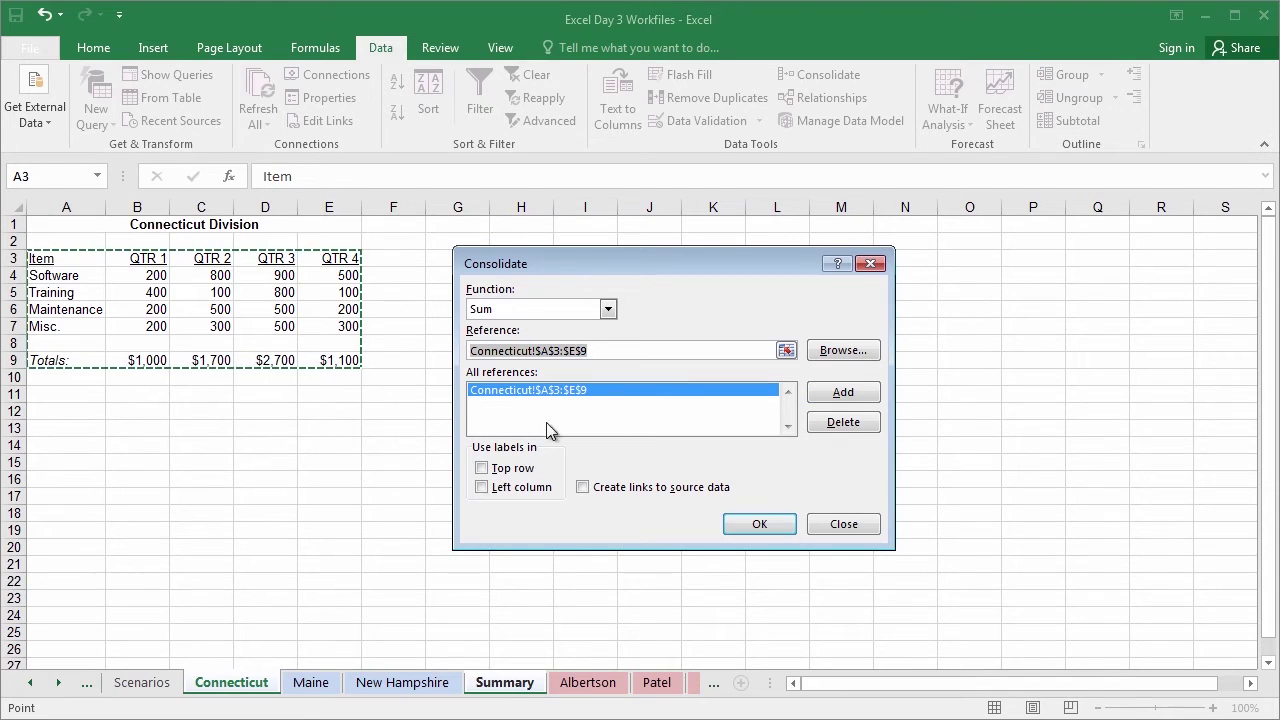
Add the A3:E9 ranges from Maine and New Hampshire, and enable Top row labels
{"action": "left_click", "coordinate": [311, 683]}
{"action": "left_click", "coordinate": [833, 398]}
{"action": "left_click", "coordinate": [395, 683]}
{"action": "left_click", "coordinate": [830, 397]}
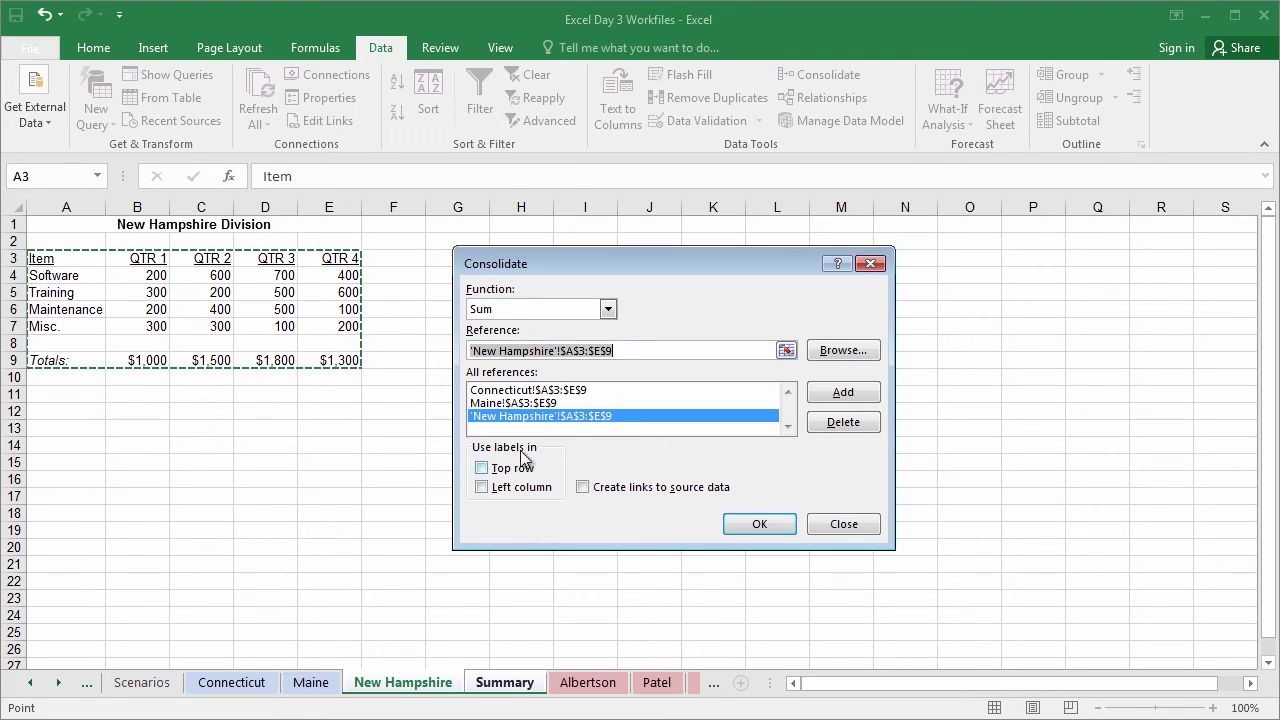
{"action": "left_click", "coordinate": [481, 468]}
Enable Left column labels and run the consolidation, confirming Training QTR 1 in B5 shows 900
{"action": "left_click", "coordinate": [480, 488]}
{"action": "left_click", "coordinate": [760, 524]}
{"action": "left_click", "coordinate": [120, 292]}
{"action": "left_click", "coordinate": [250, 686]}
{"action": "left_click", "coordinate": [311, 684]}
{"action": "left_click", "coordinate": [401, 690]}
{"action": "left_click", "coordinate": [490, 683]}
{"action": "left_click", "coordinate": [155, 278]}
{"action": "left_click_drag", "start_coordinate": [48, 258], "coordinate": [310, 360]}
{"action": "left_click", "coordinate": [293, 308]}
{"action": "left_click", "coordinate": [319, 319]}
{"action": "left_click_drag", "start_coordinate": [63, 257], "coordinate": [327, 358]}
{"action": "left_click", "coordinate": [830, 75]}
{"action": "left_click", "coordinate": [231, 684]}
{"action": "left_click_drag", "start_coordinate": [68, 259], "coordinate": [335, 369]}
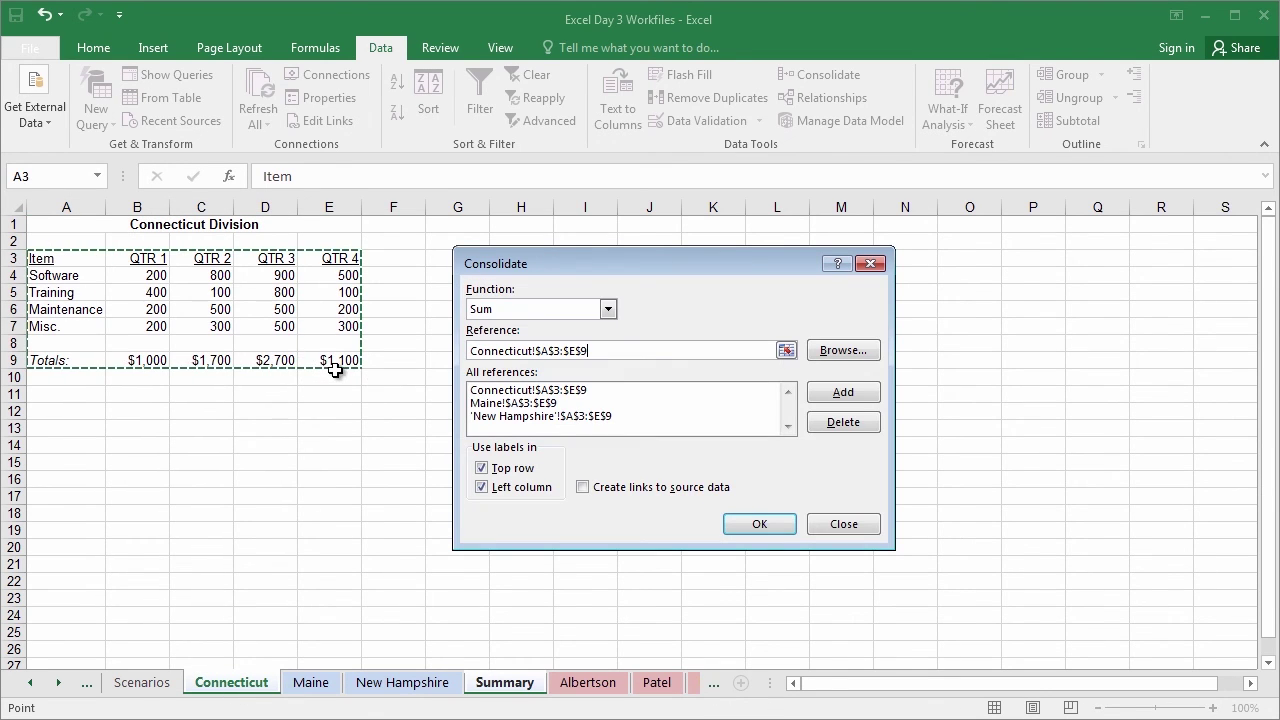
{"action": "left_click", "coordinate": [328, 687]}
{"action": "left_click", "coordinate": [390, 686]}
{"action": "left_click", "coordinate": [874, 531]}
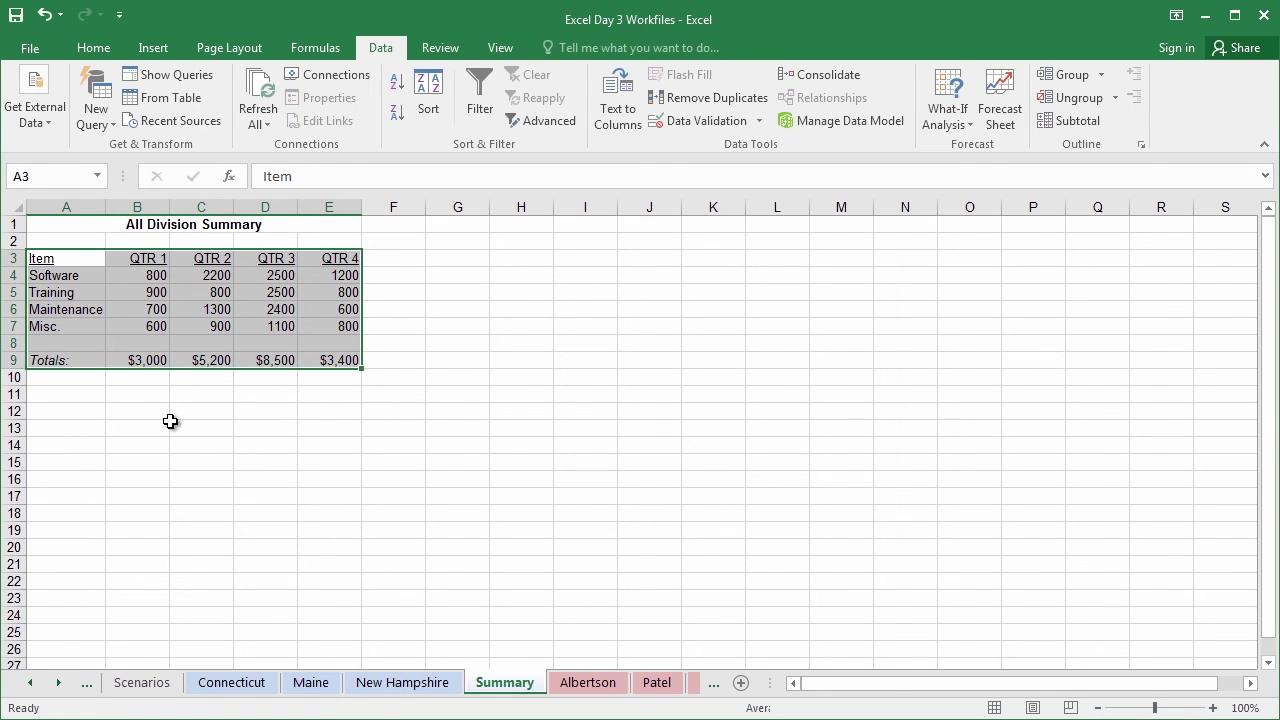